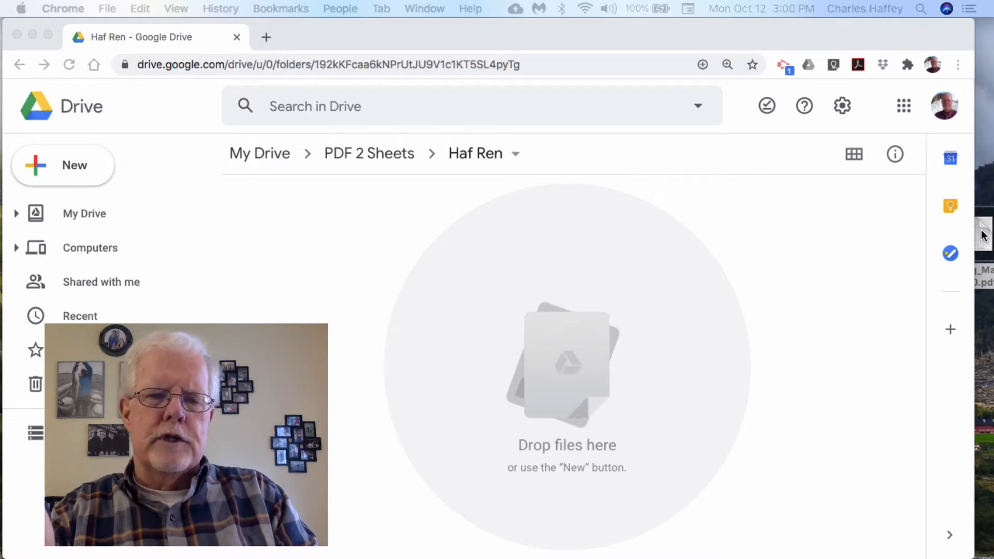
# - Upload the reading report PDF from the desktop into the Haf Ren folder and dismiss the upload notice
pyautogui.click(982, 234)
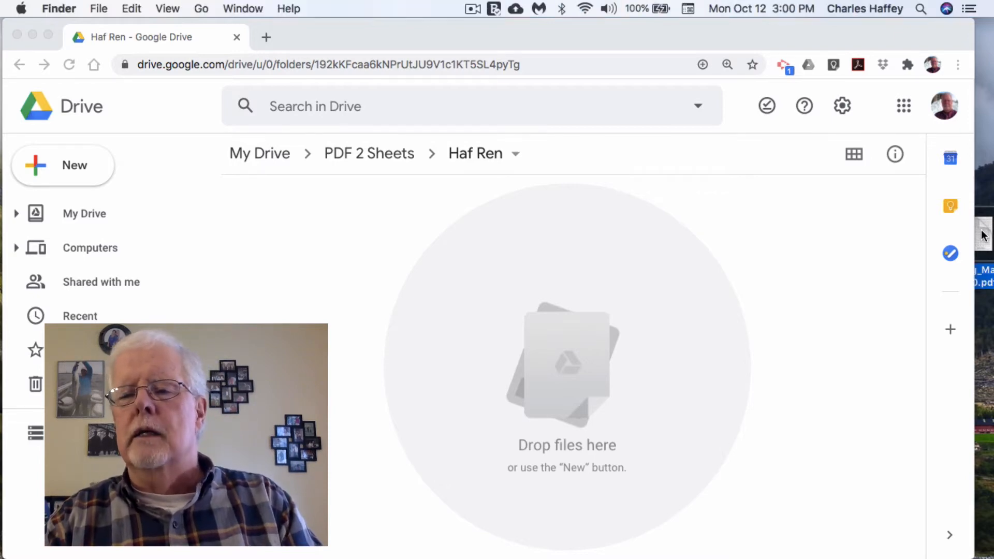
pyautogui.moveTo(983, 234); pyautogui.dragTo(535, 339)
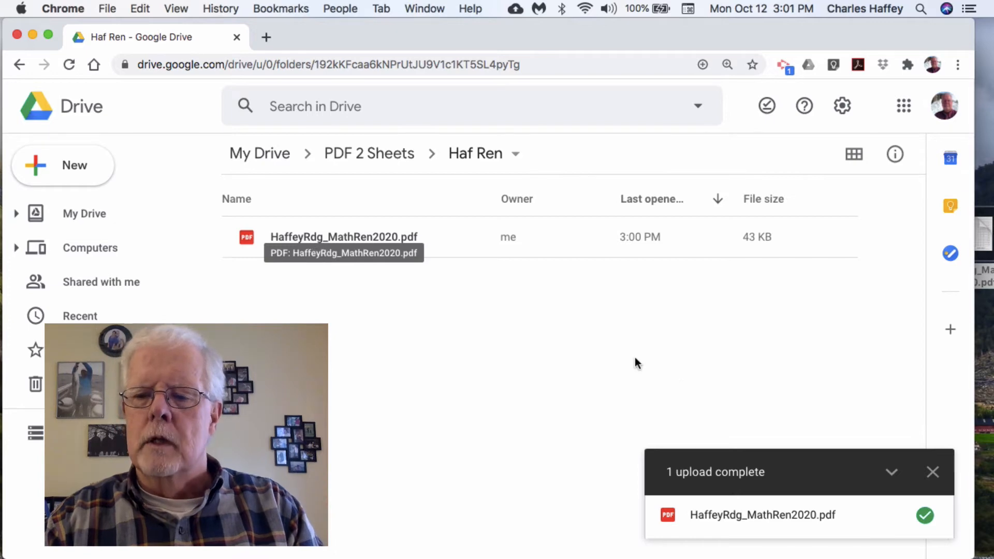
pyautogui.click(932, 472)
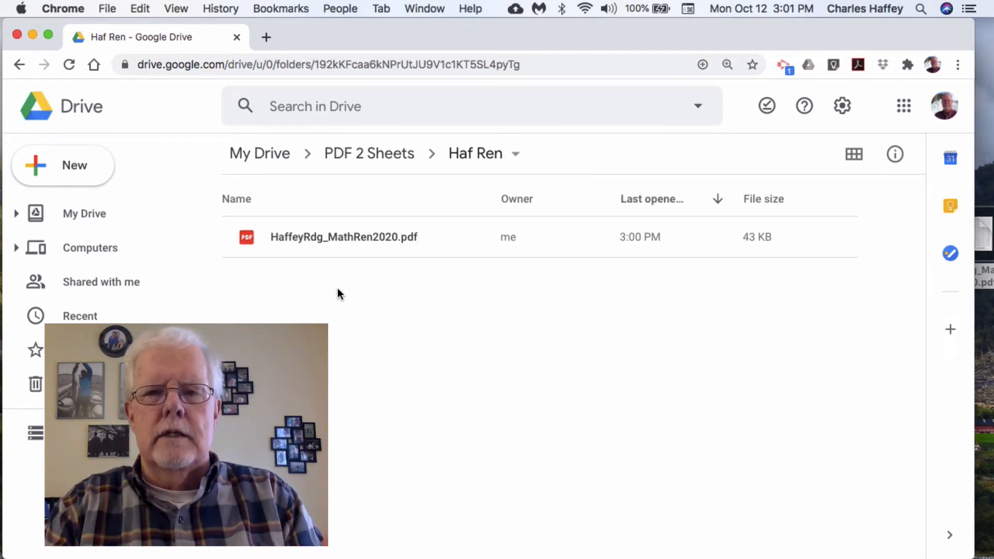
# - Preview the uploaded reading report PDF and open it with Microsoft Word
pyautogui.doubleClick(365, 236)
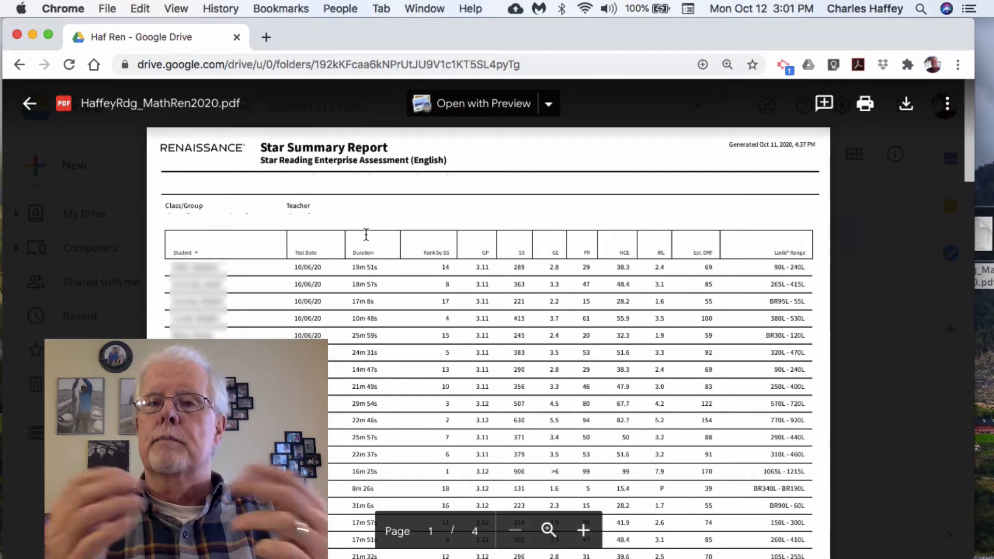
pyautogui.click(550, 104)
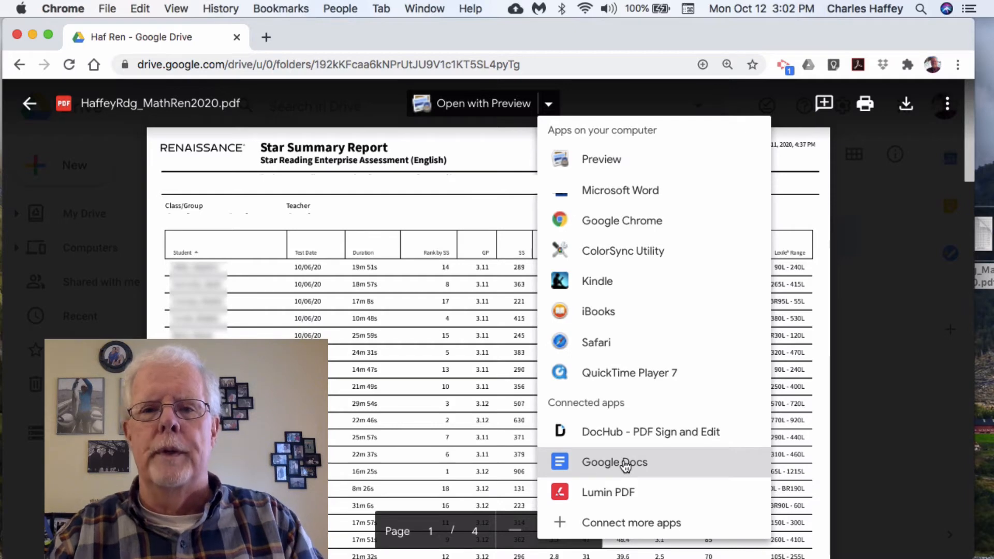
pyautogui.click(614, 190)
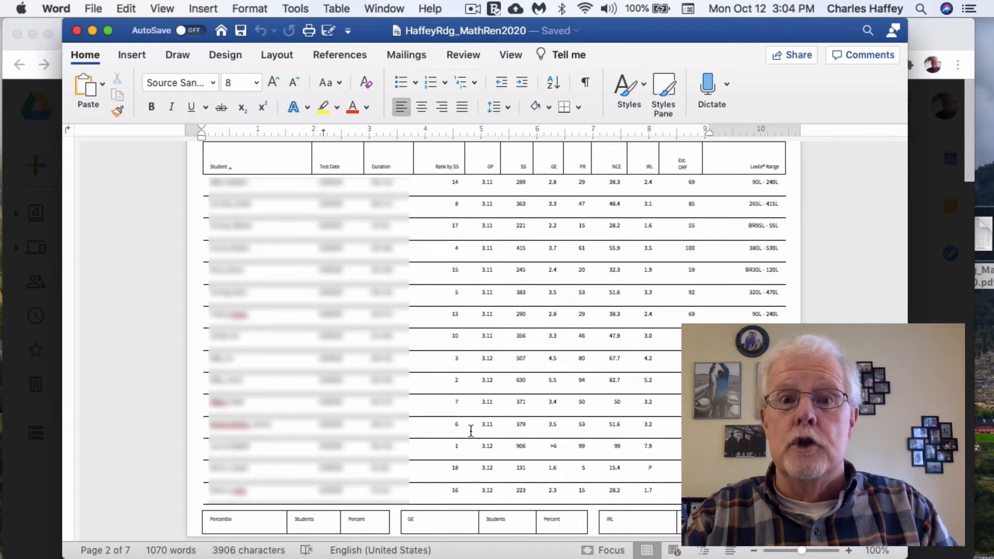
# - Copy the student table on page 2, from the Student column through the PR column, including the header and all student rows
pyautogui.click(207, 164)
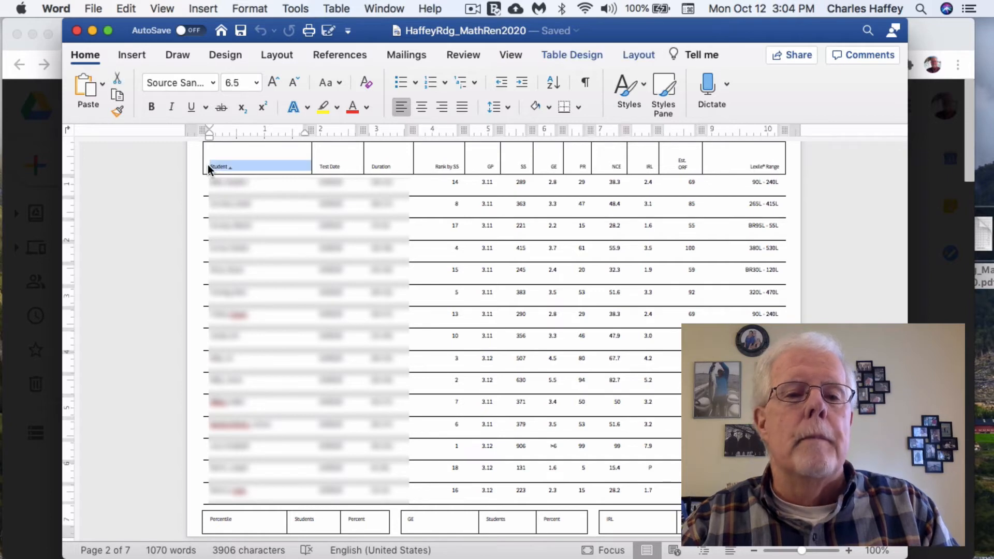
pyautogui.click(207, 166)
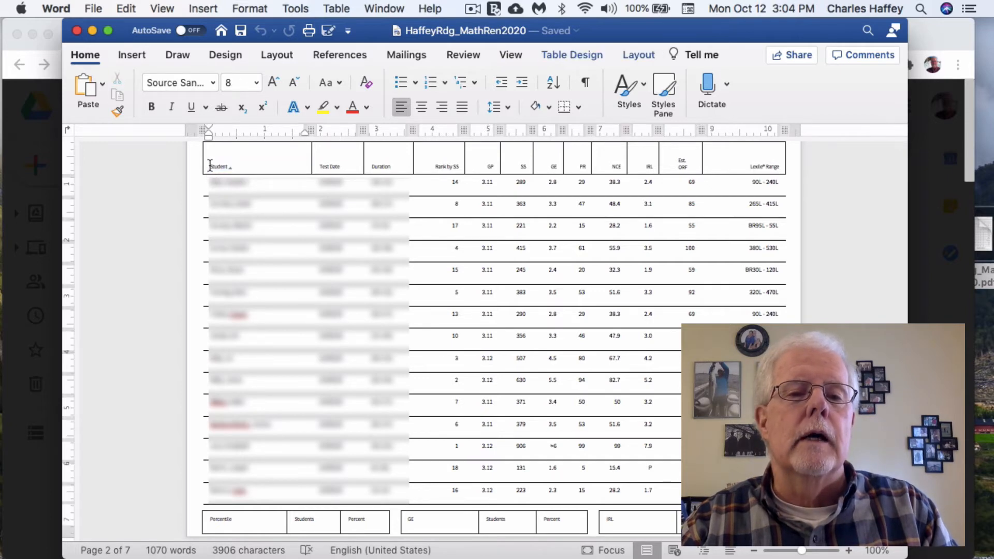
pyautogui.moveTo(208, 165); pyautogui.dragTo(588, 181)
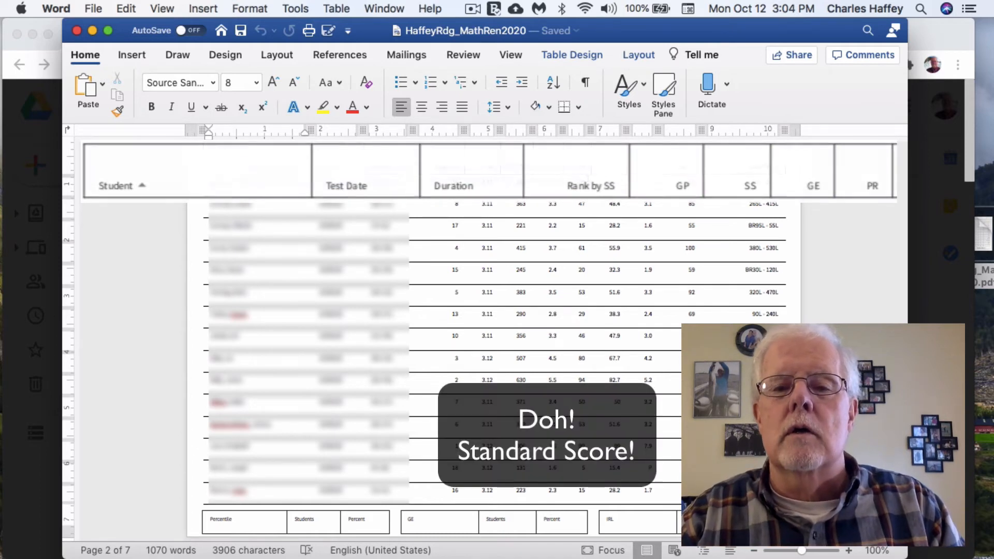
pyautogui.moveTo(587, 182); pyautogui.dragTo(586, 496)
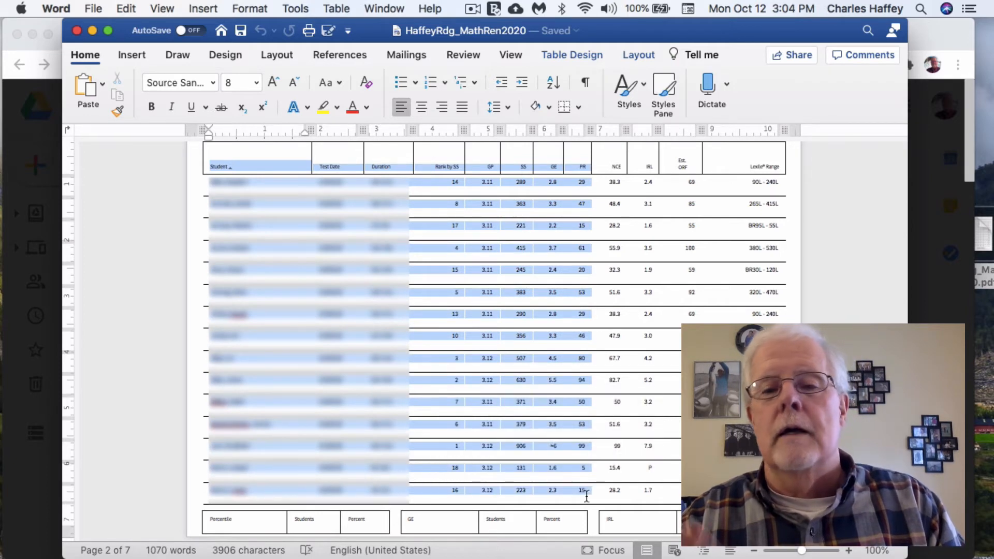
pyautogui.rightClick(522, 391)
pyautogui.click(549, 326)
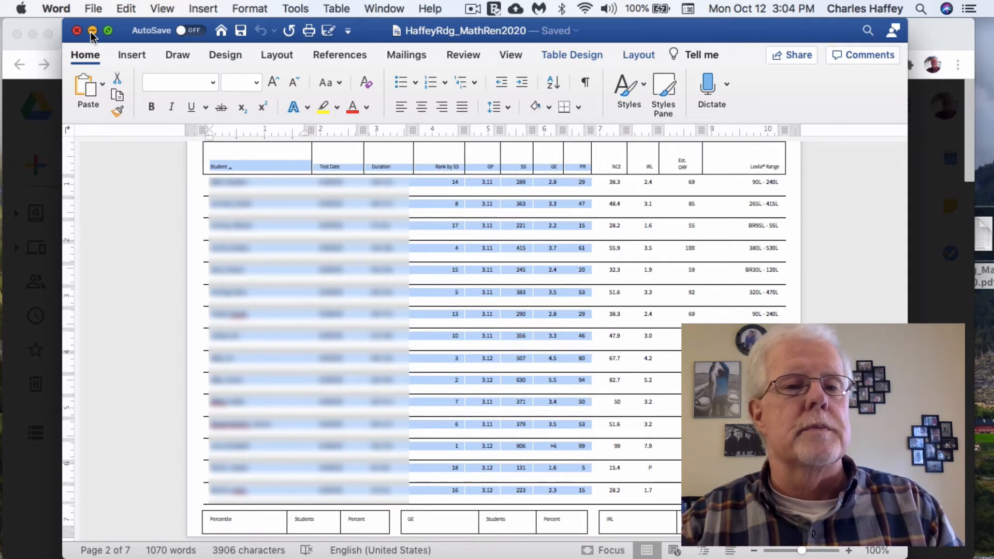
# - Minimize the Word document and close the PDF preview to return to the Haf Ren folder in Google Drive
pyautogui.click(91, 32)
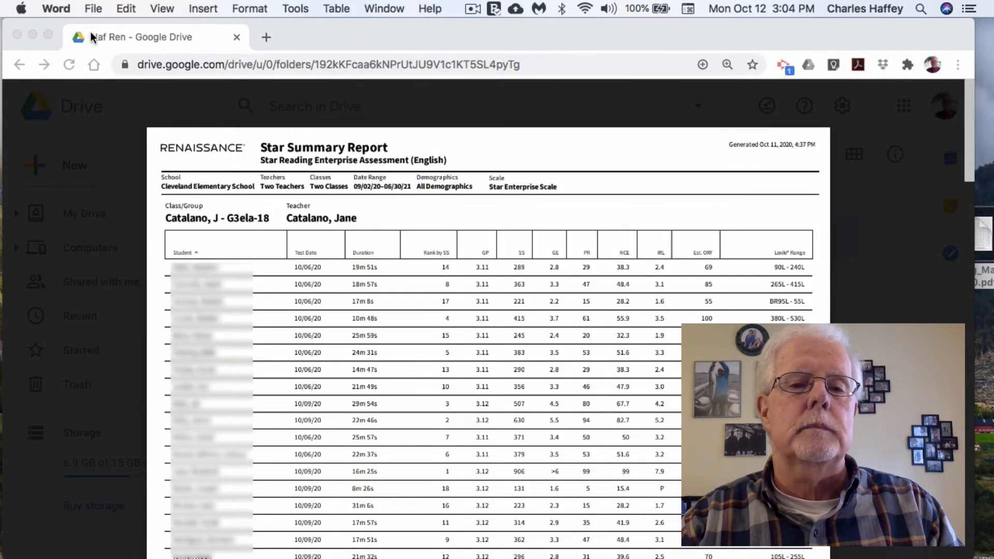
pyautogui.click(27, 101)
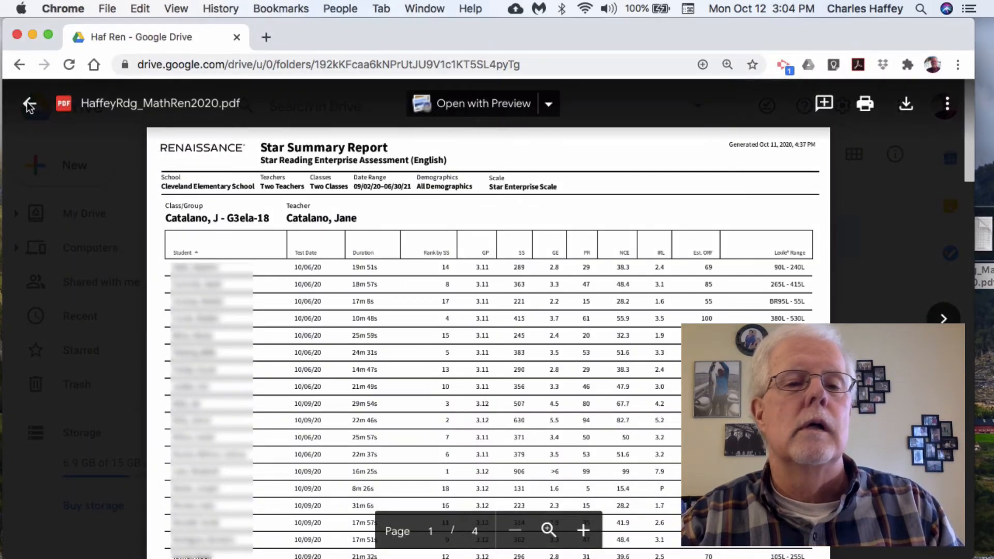
pyautogui.click(27, 102)
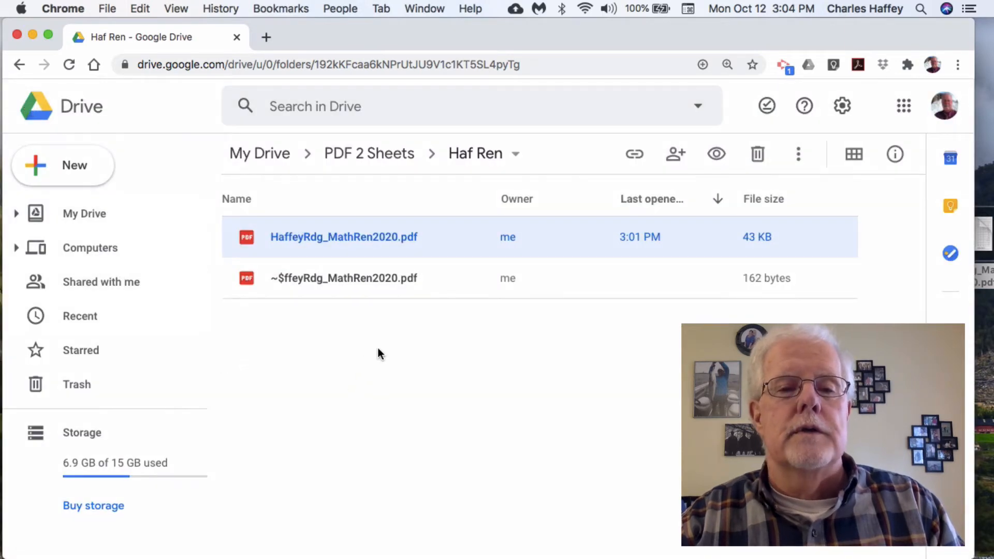
# - Create a new Google Sheets spreadsheet in the folder and paste the copied student table at cell A1
pyautogui.click(71, 165)
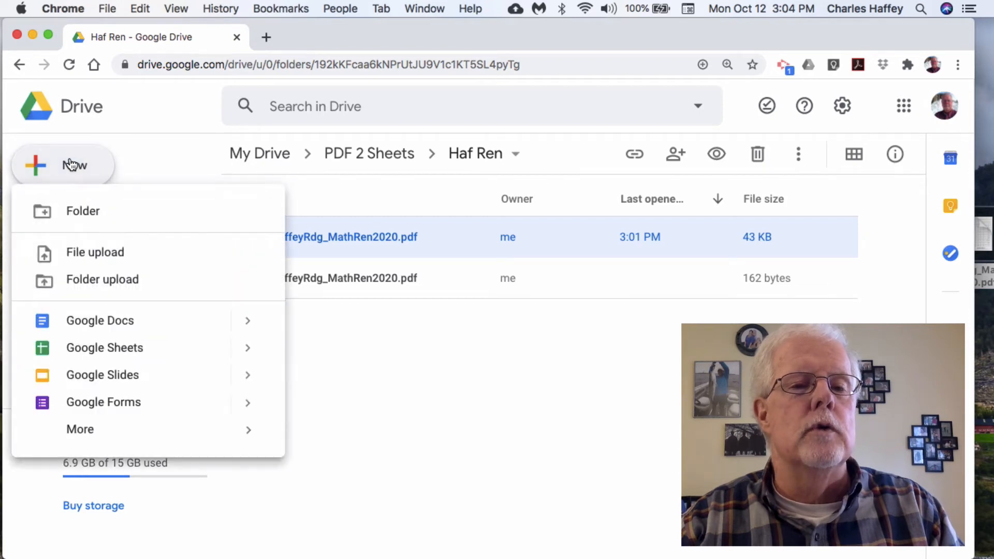
pyautogui.click(103, 348)
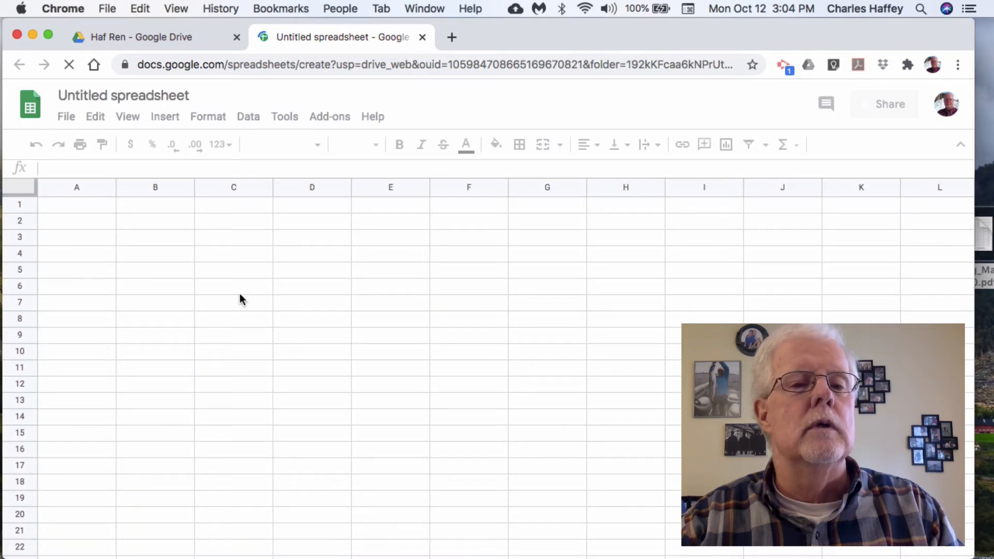
pyautogui.rightClick(78, 205)
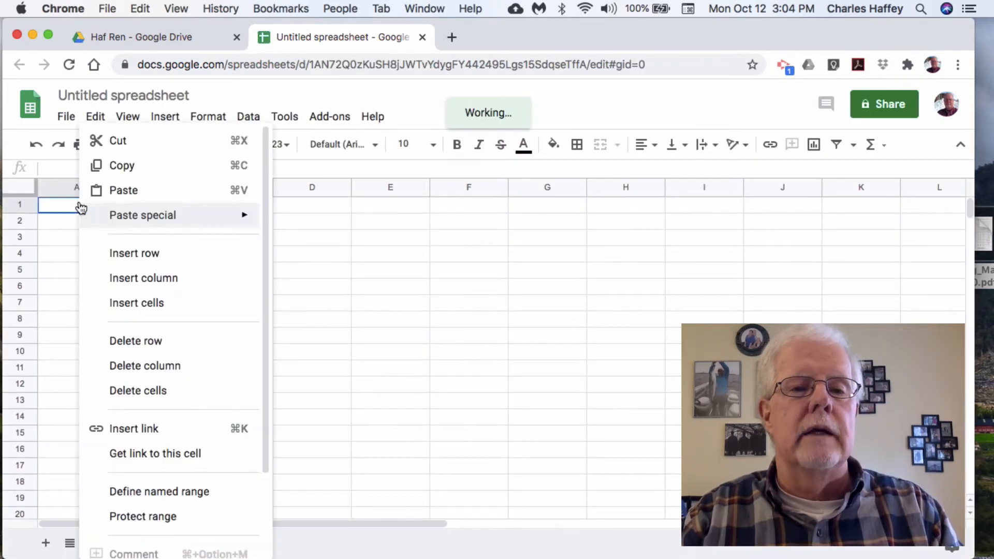
pyautogui.click(125, 191)
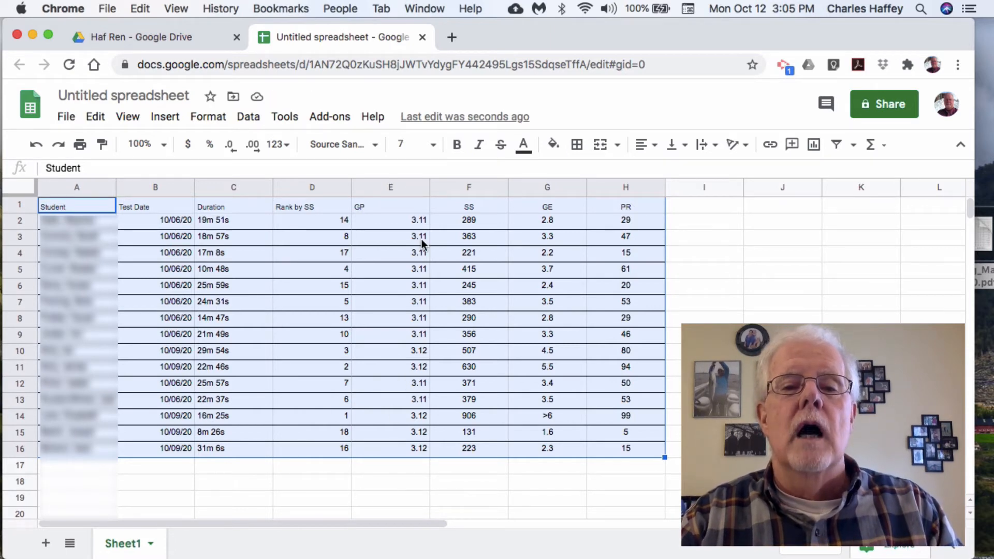
# - Set the font size of the pasted table to 12
pyautogui.click(434, 146)
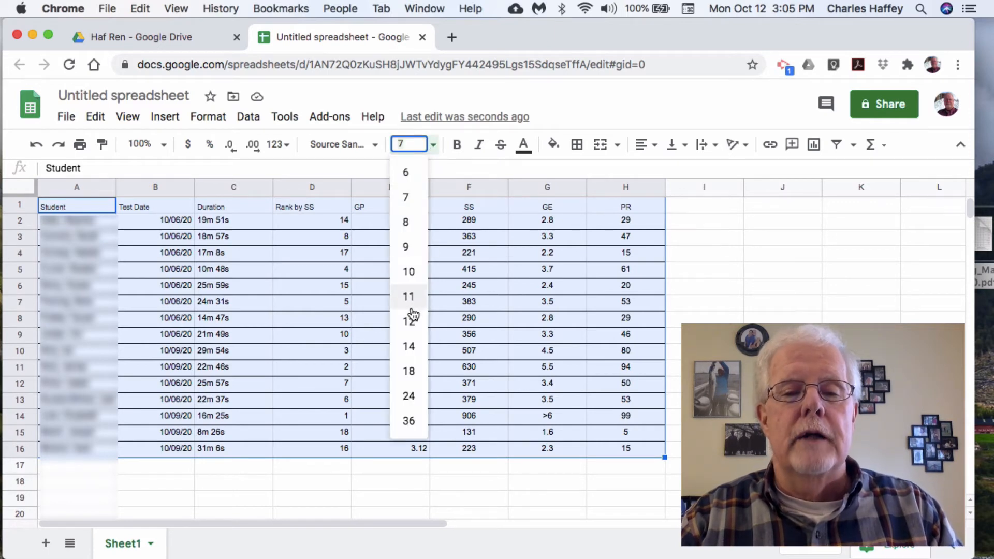
pyautogui.click(413, 348)
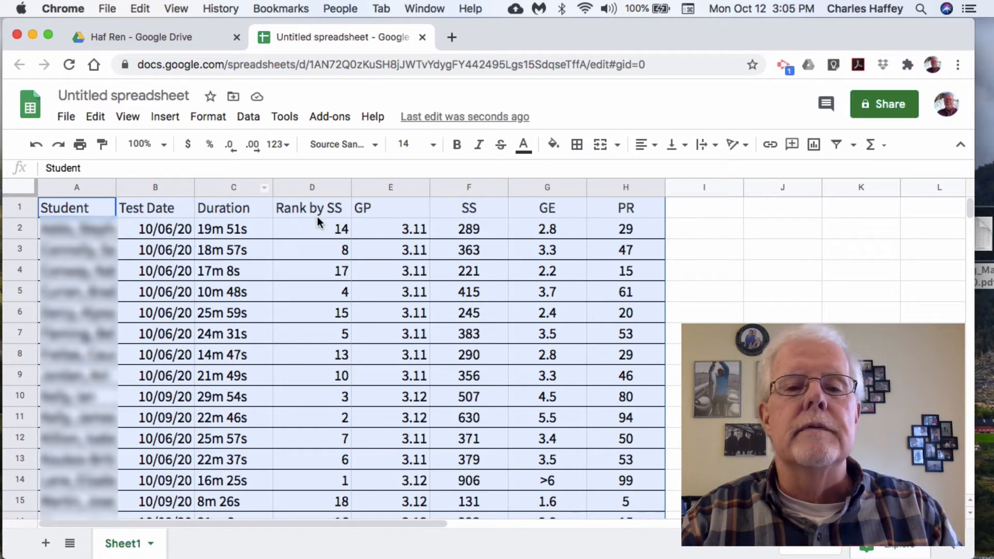
pyautogui.click(433, 145)
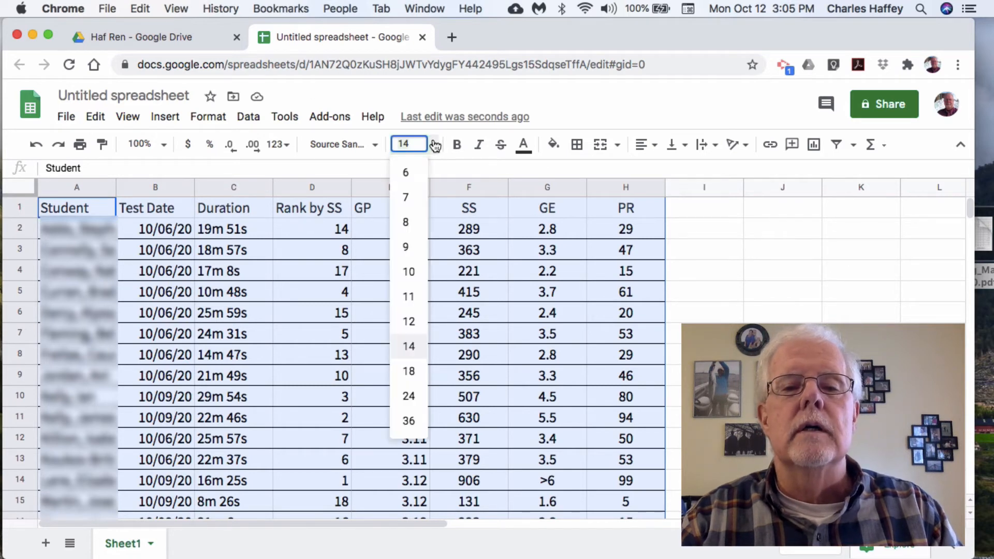
pyautogui.click(408, 320)
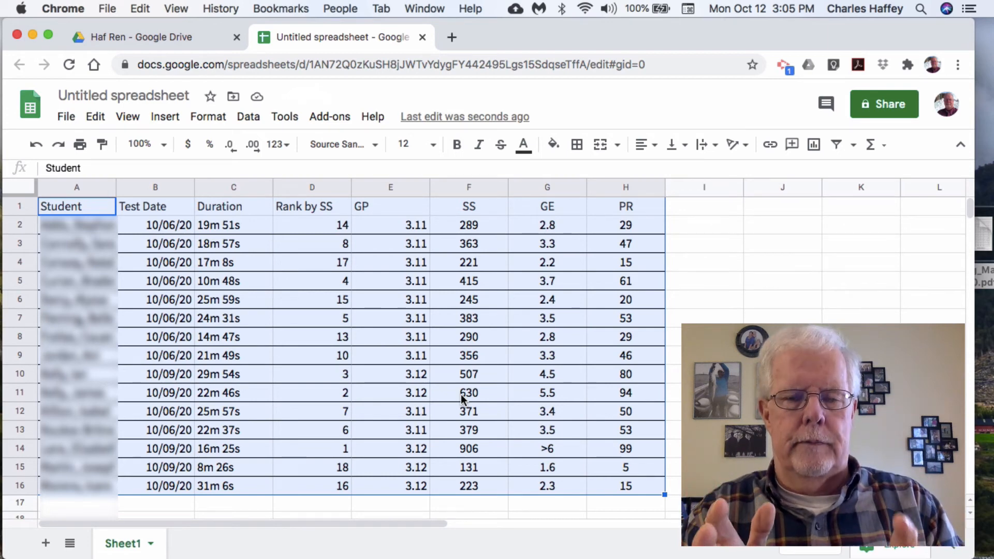
pyautogui.click(290, 303)
# - Hide columns B through E, covering Test Date, Duration, Rank by SS and GP
pyautogui.click(158, 183)
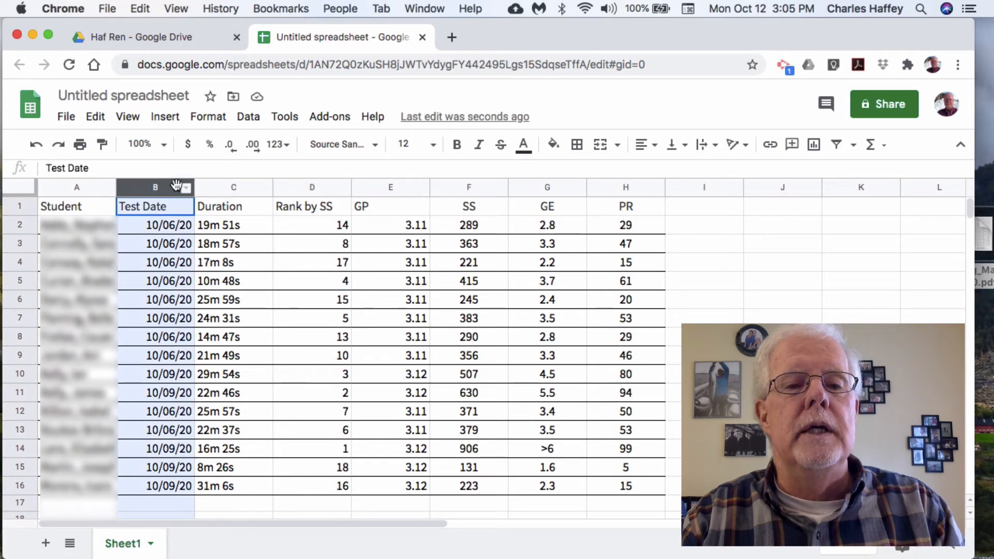
pyautogui.keyDown('shift'); pyautogui.click(205, 186); pyautogui.keyUp('shift')
pyautogui.keyDown('shift'); pyautogui.click(301, 188); pyautogui.keyUp('shift')
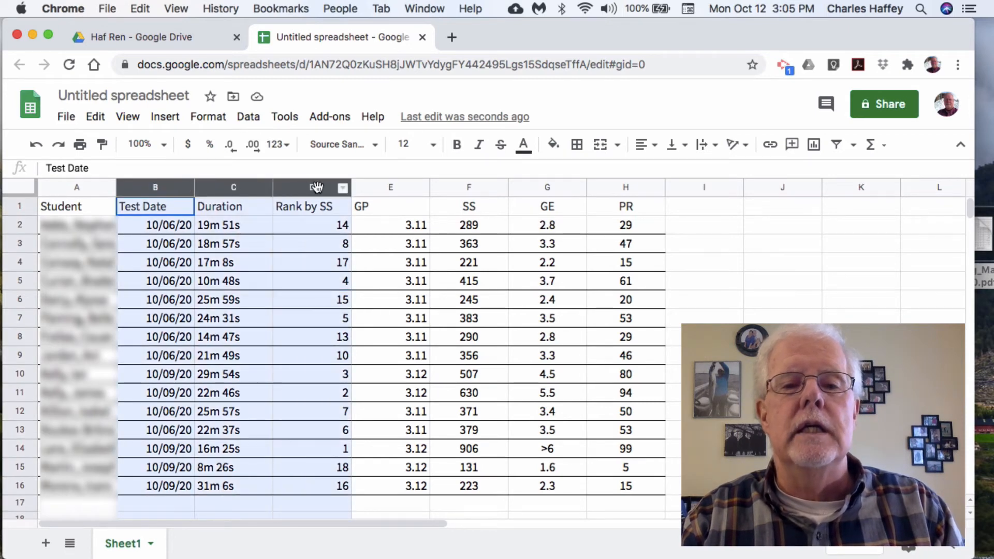
pyautogui.keyDown('shift'); pyautogui.click(365, 189); pyautogui.keyUp('shift')
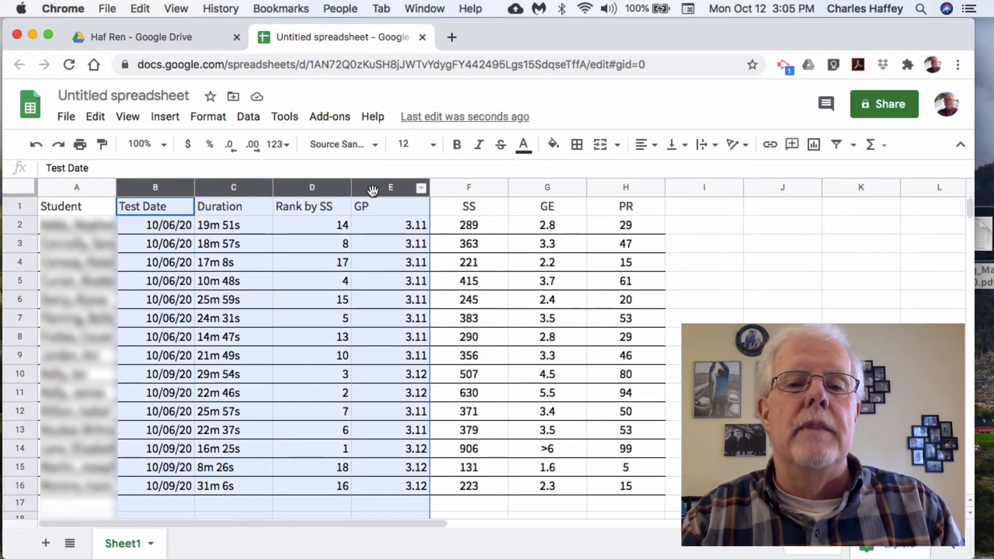
pyautogui.click(421, 190)
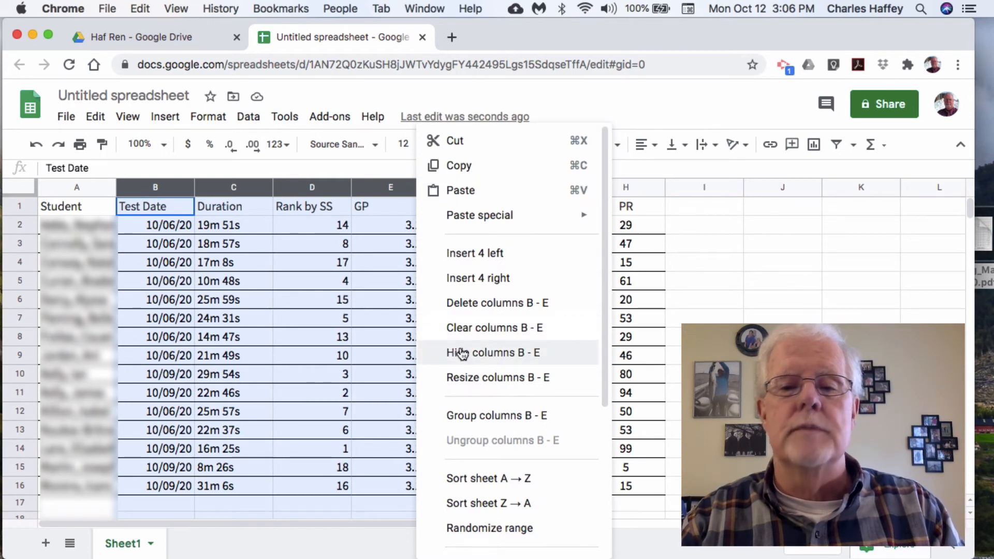
pyautogui.click(463, 353)
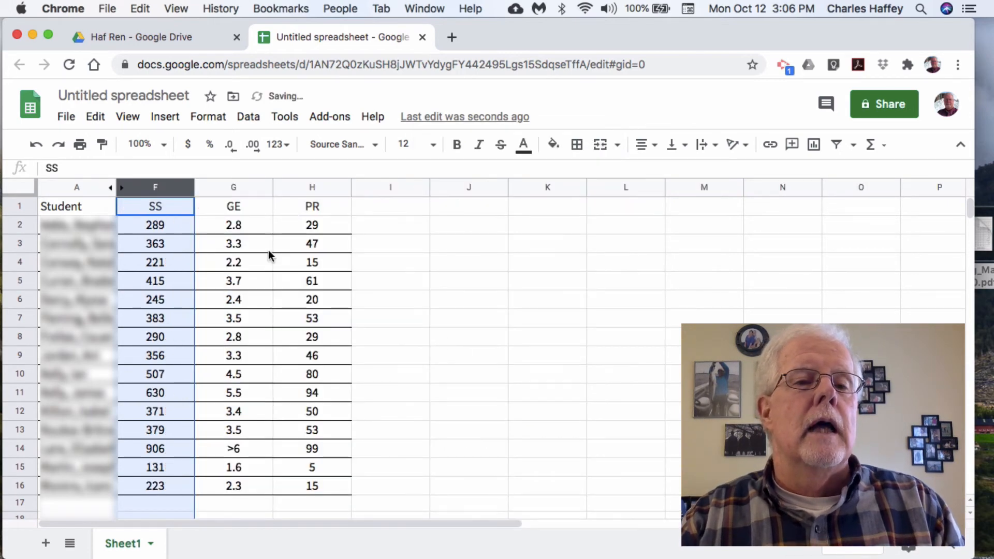
# - Hide the GE column, column G
pyautogui.click(268, 305)
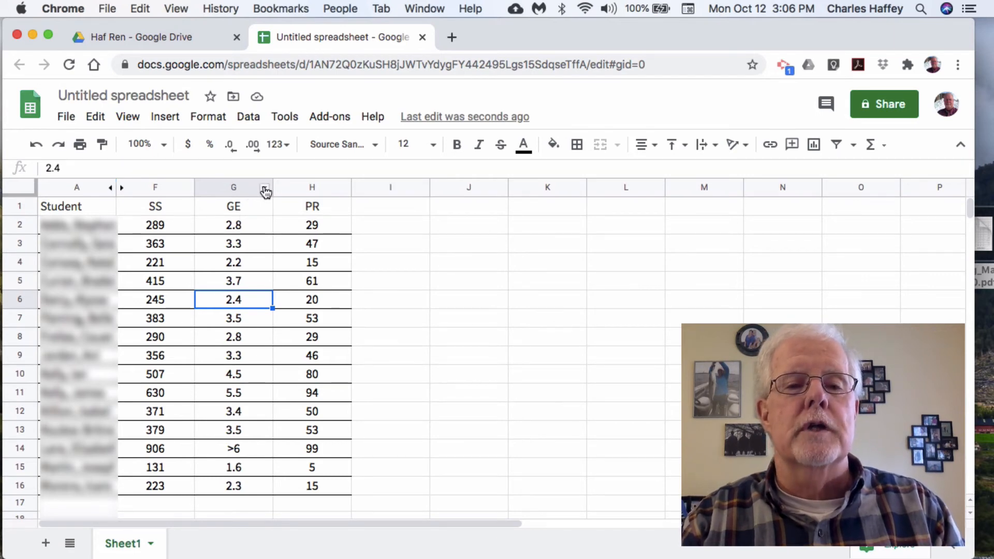
pyautogui.click(265, 189)
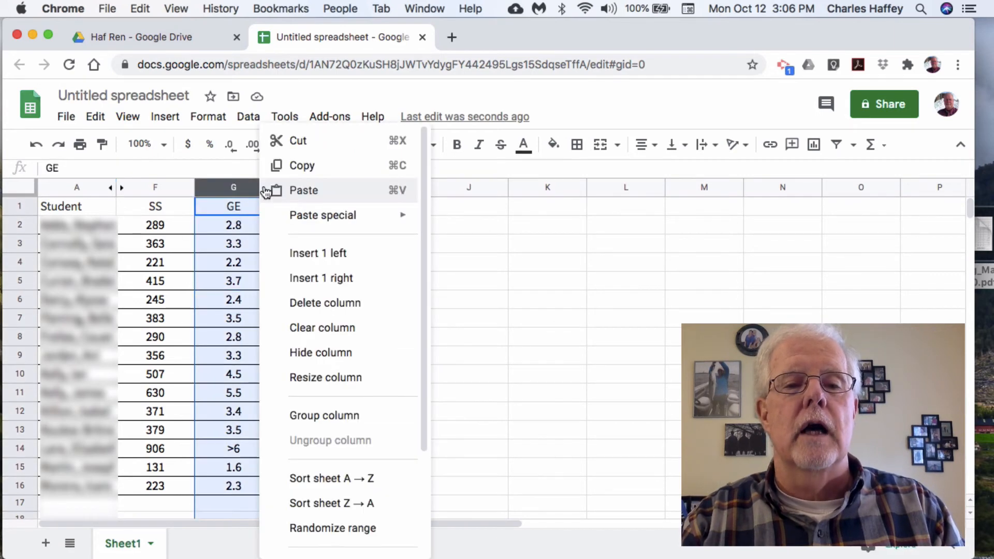
pyautogui.click(325, 354)
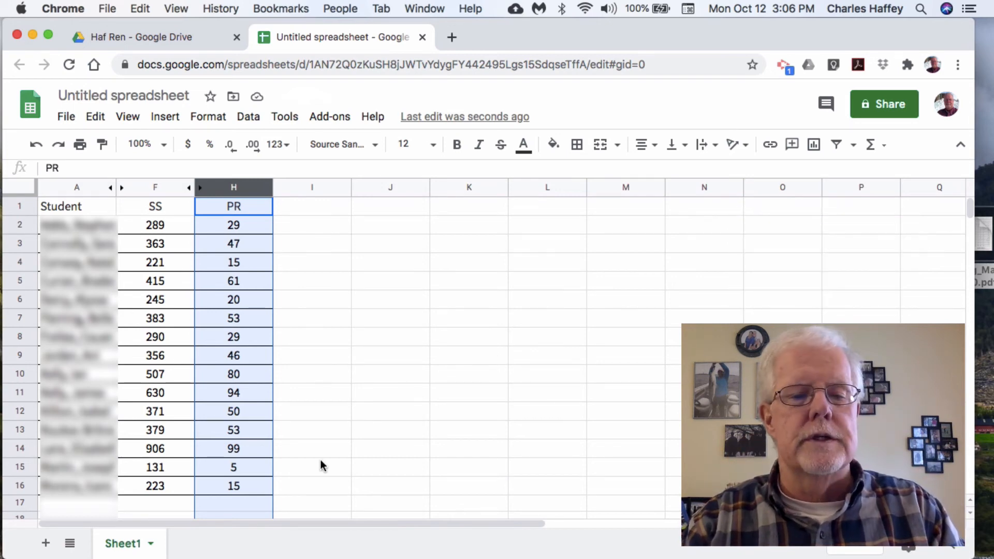
# - Rename the sheet Sheet1 as "ela"
pyautogui.click(151, 544)
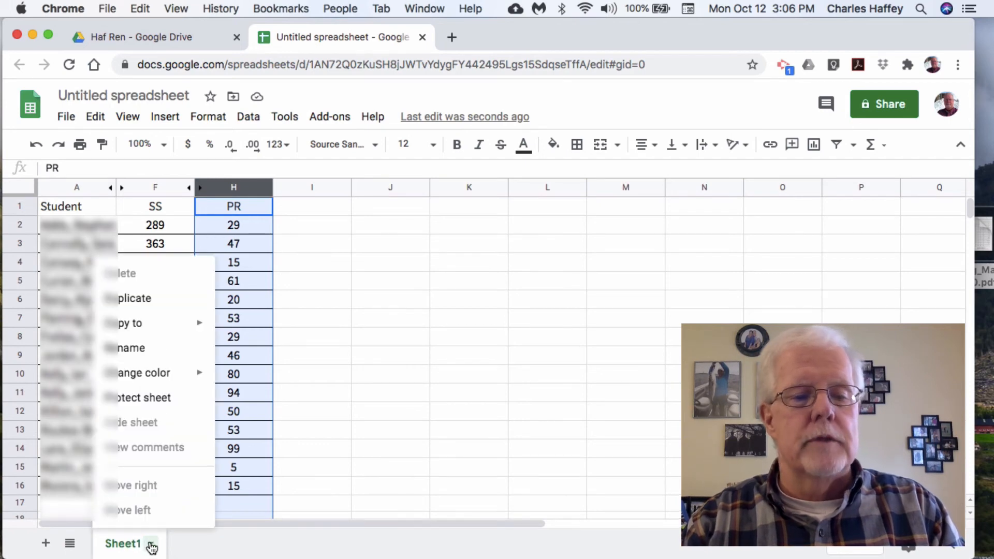
pyautogui.click(137, 351)
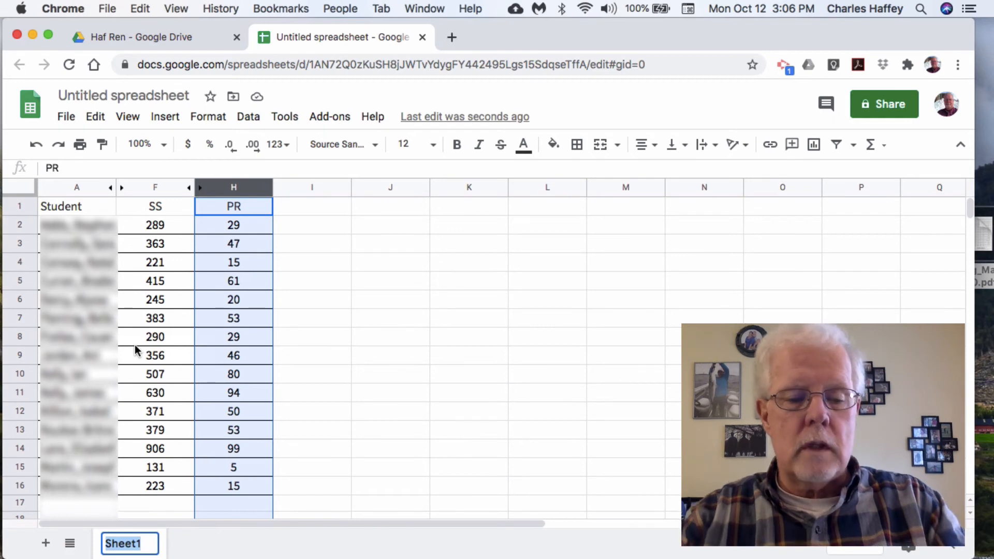
pyautogui.write('ela')
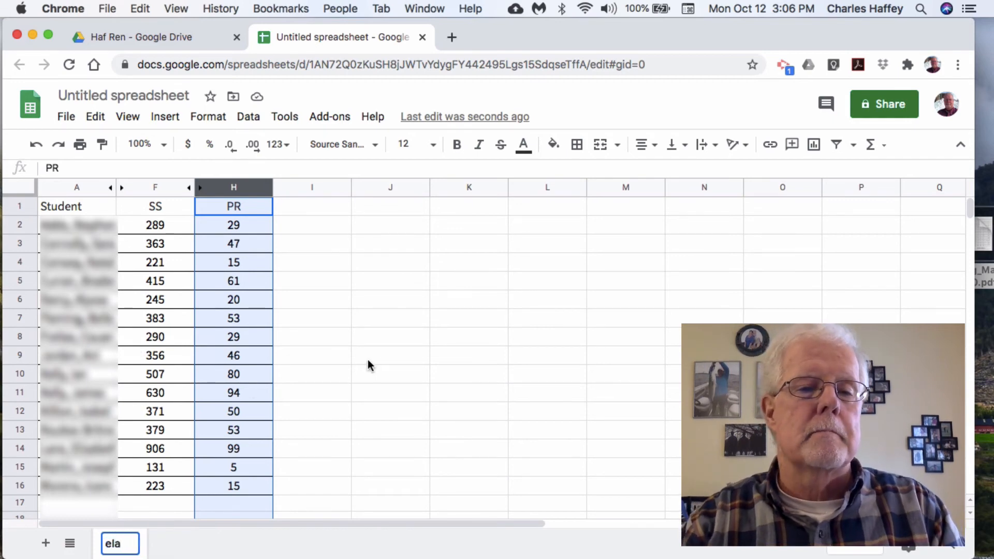
pyautogui.press('Return')
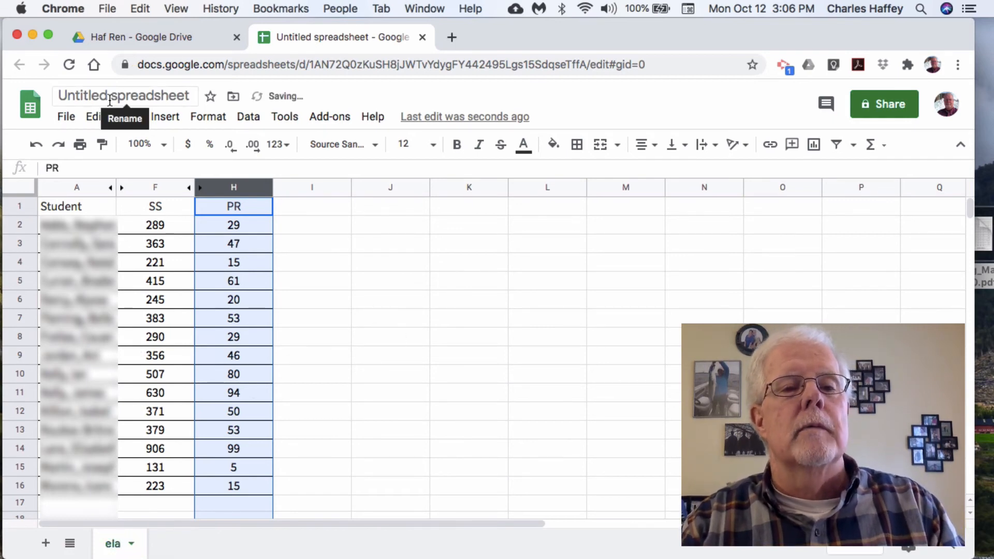
# - Rename the spreadsheet as "Haf Ren" and return to its folder in Google Drive
pyautogui.click(110, 99)
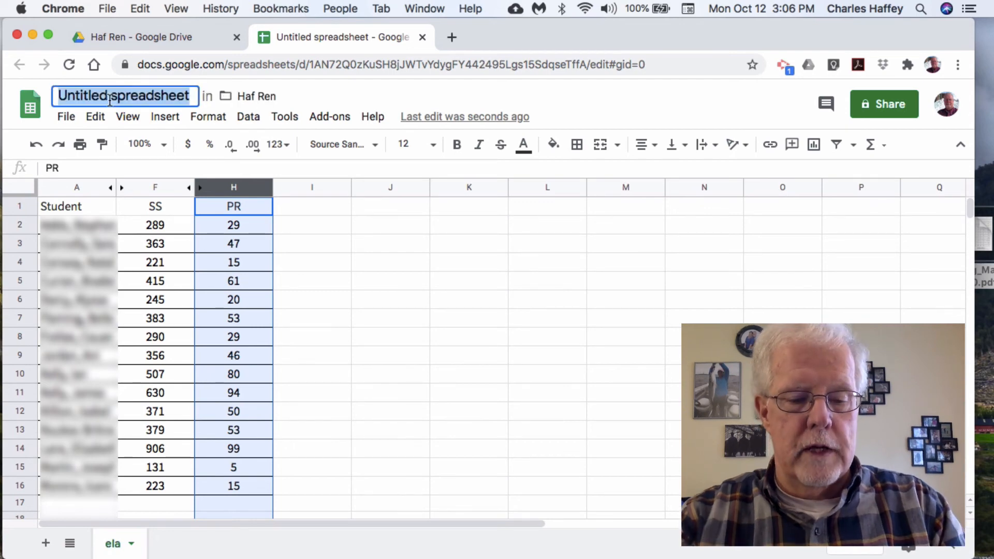
pyautogui.write('Haf ')
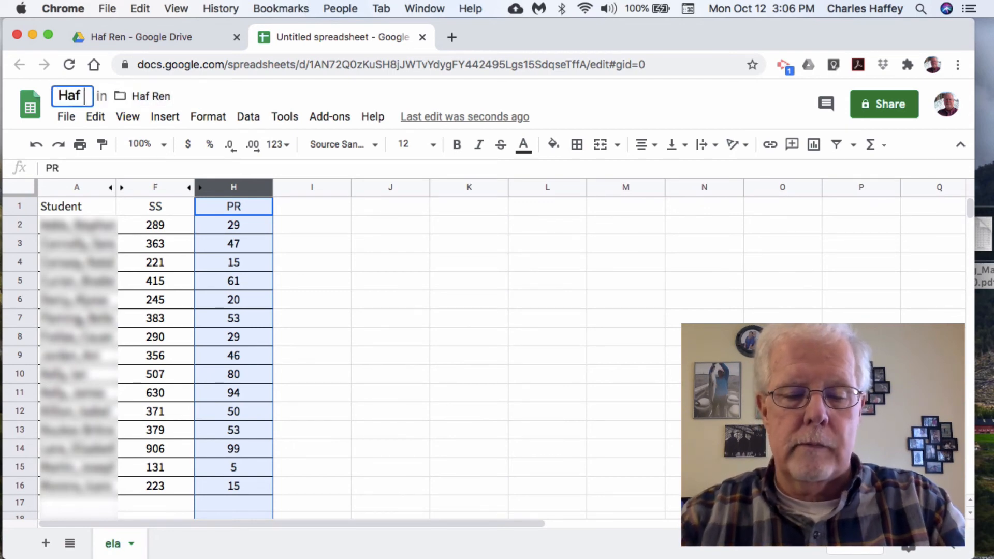
pyautogui.write('Ren')
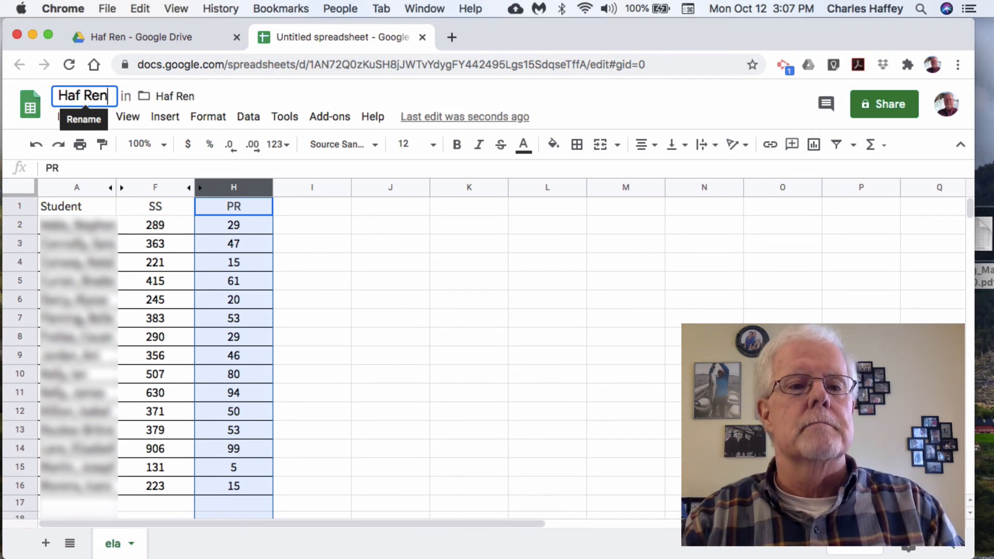
pyautogui.click(367, 259)
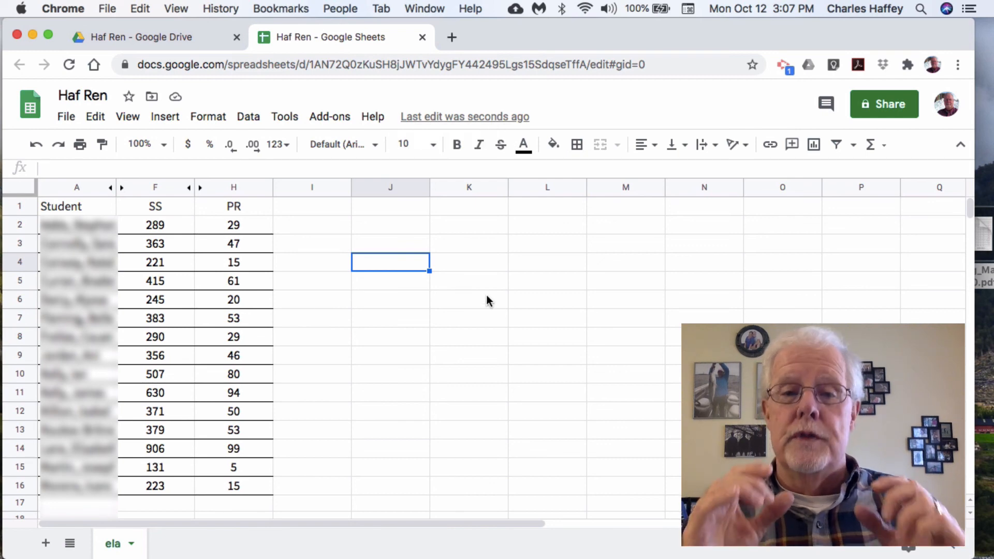
pyautogui.click(132, 32)
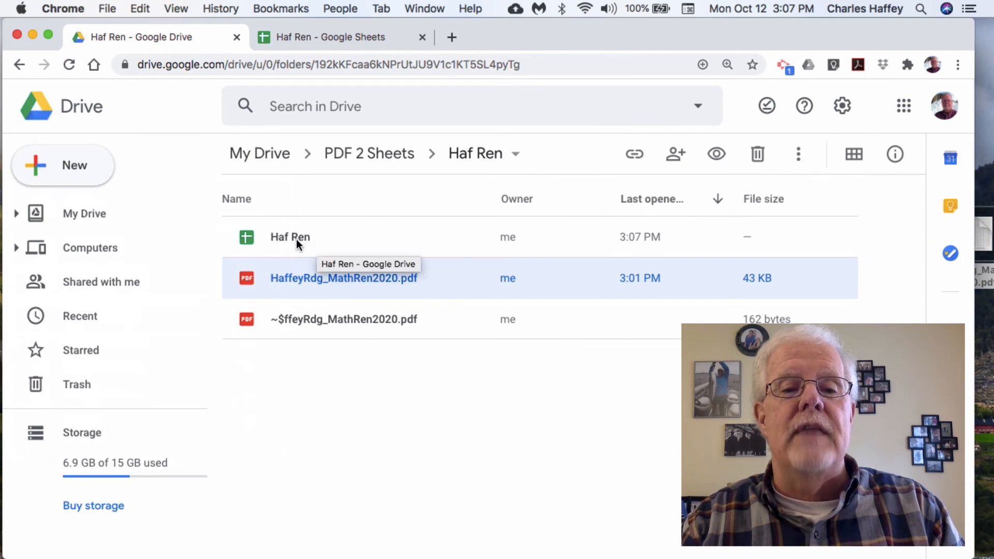